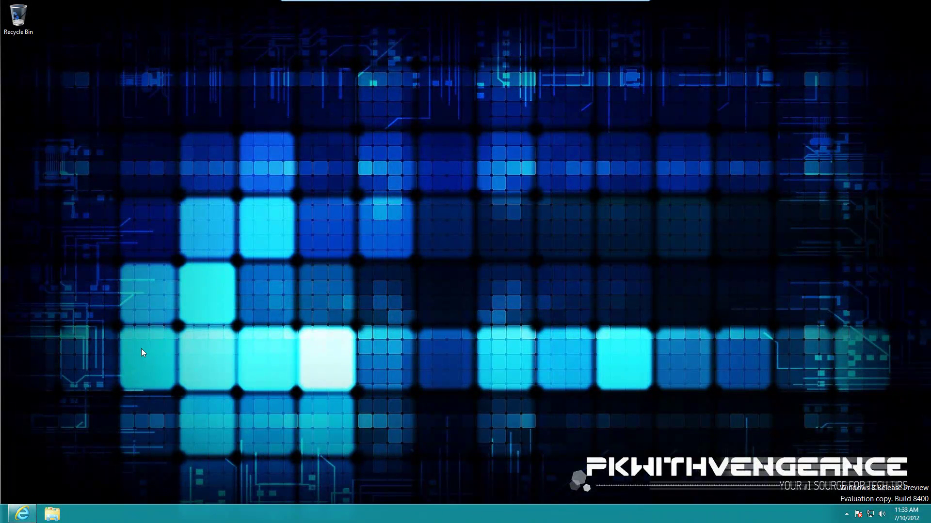
# Run gpedit.msc to open the Local Group Policy Editor and maximize its window
pyautogui.press('super+r')
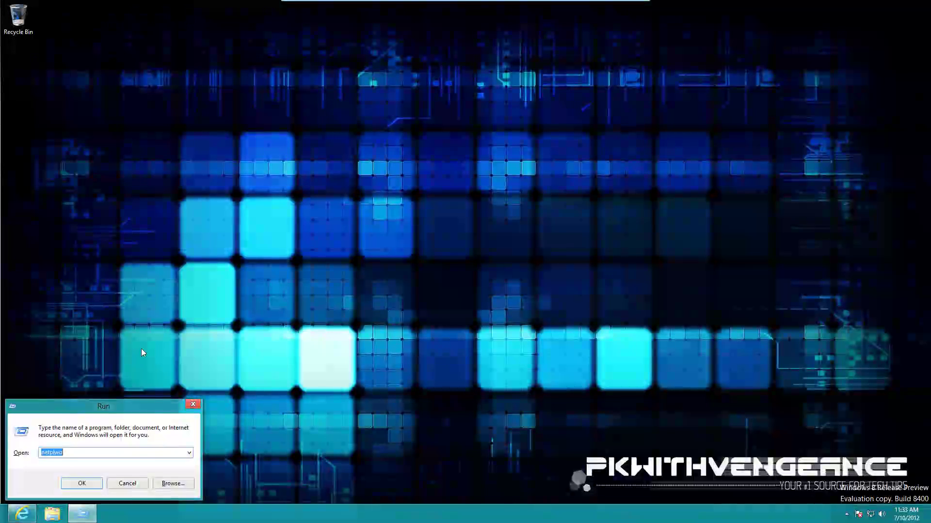
pyautogui.write('g')
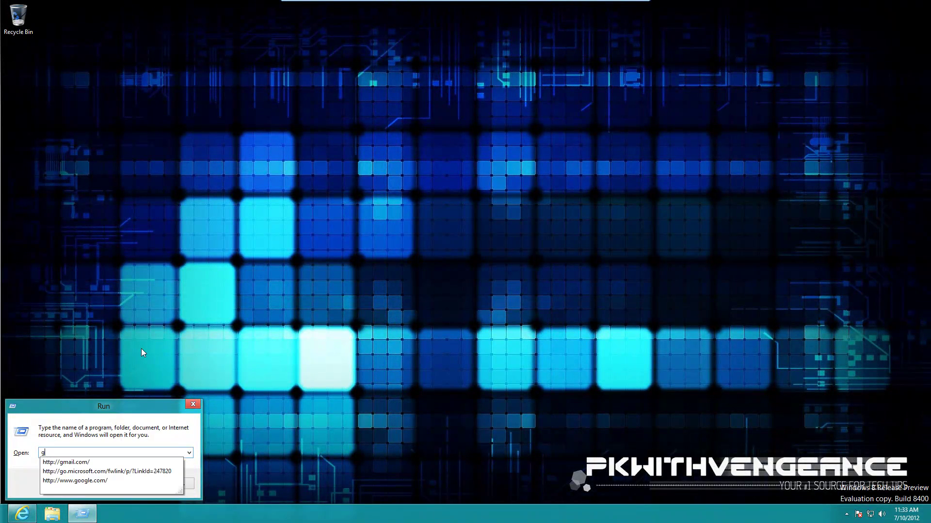
pyautogui.write('pedit.')
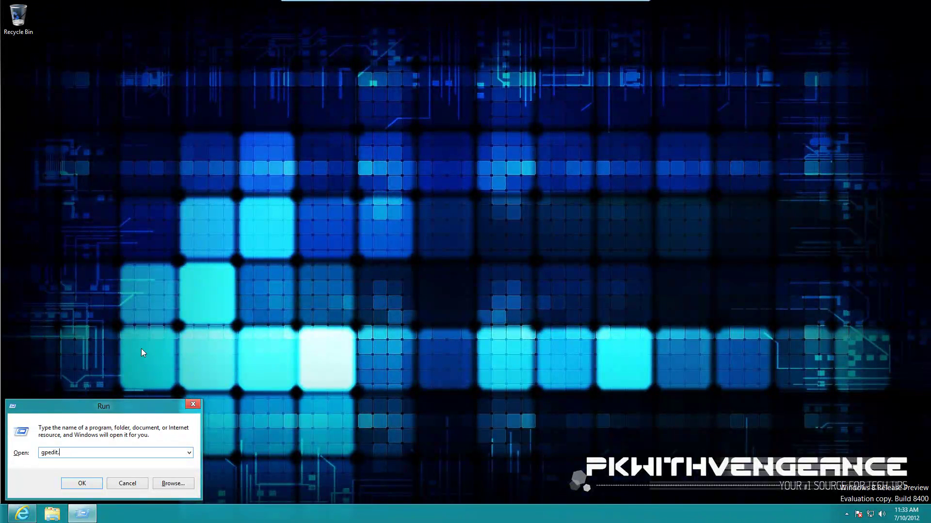
pyautogui.write('msc')
pyautogui.press('Return')
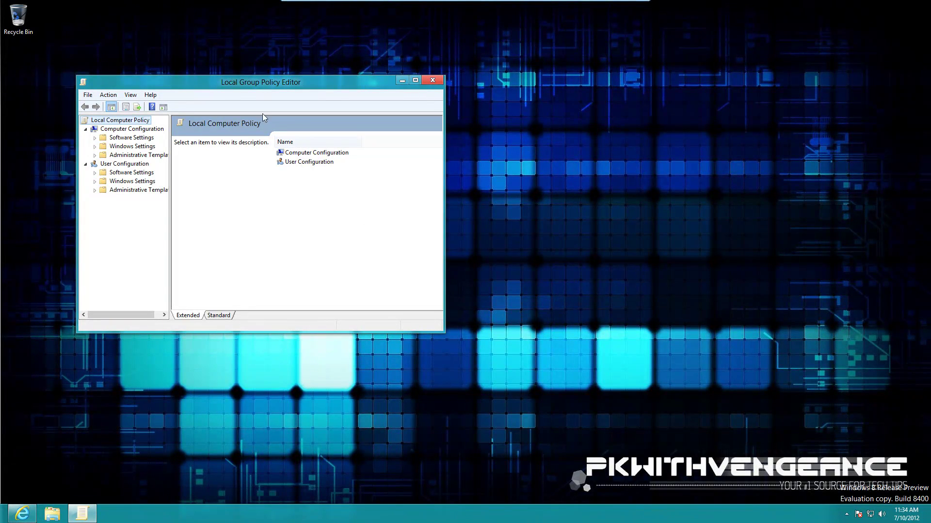
pyautogui.click(410, 79)
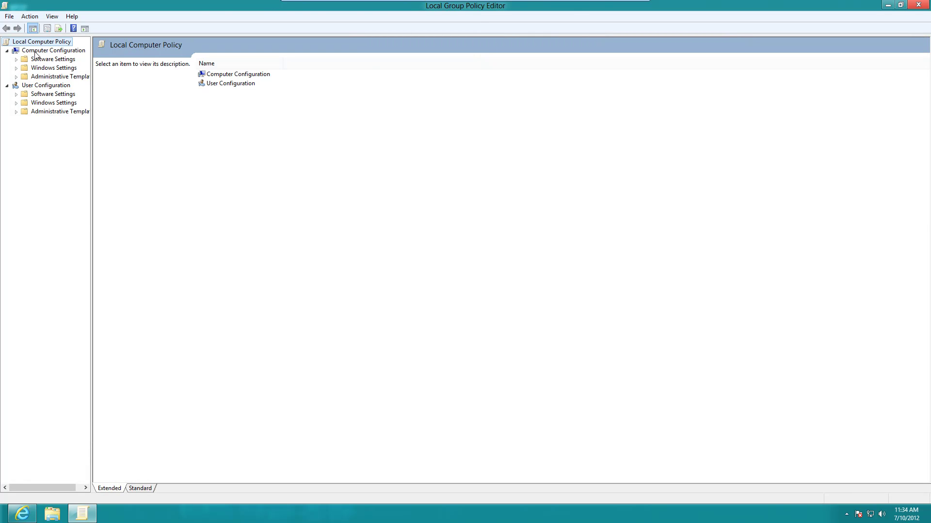
# Show the Personalization policies under Computer Configuration, Administrative Templates, Control Panel
pyautogui.click(7, 51)
pyautogui.click(6, 51)
pyautogui.click(16, 77)
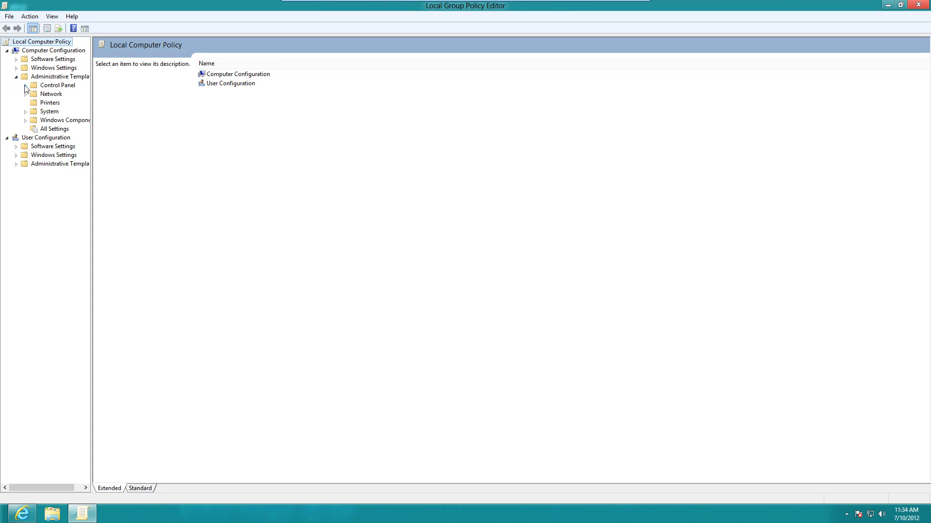
pyautogui.click(25, 85)
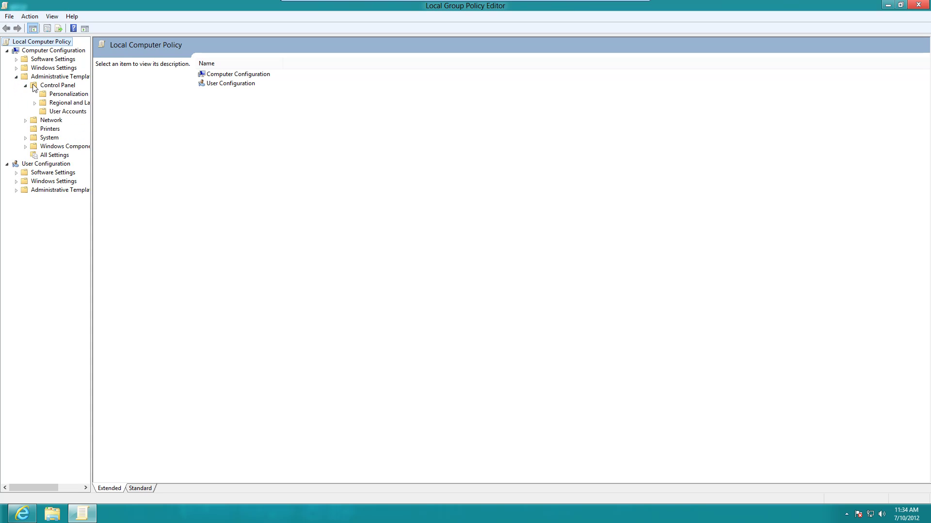
pyautogui.click(54, 96)
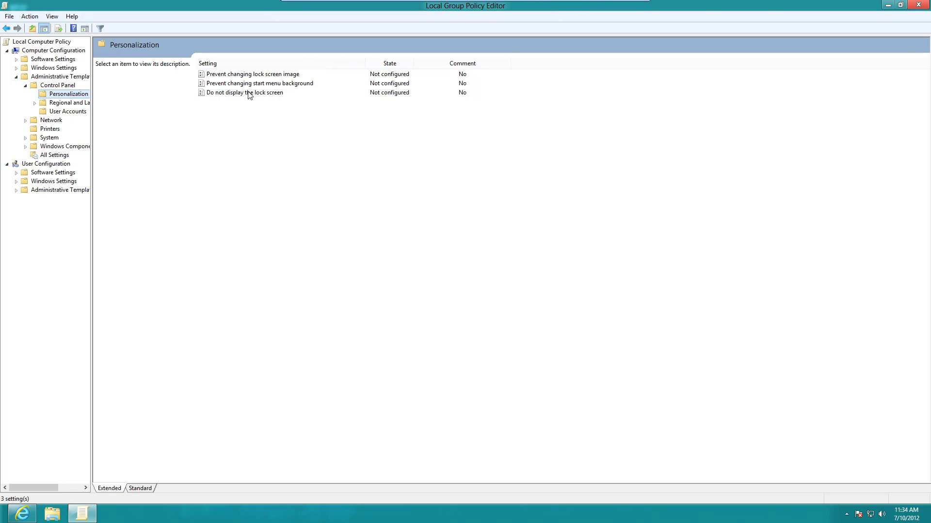
# Set the "Do not display the lock screen" policy to Enabled and apply it
pyautogui.click(222, 93)
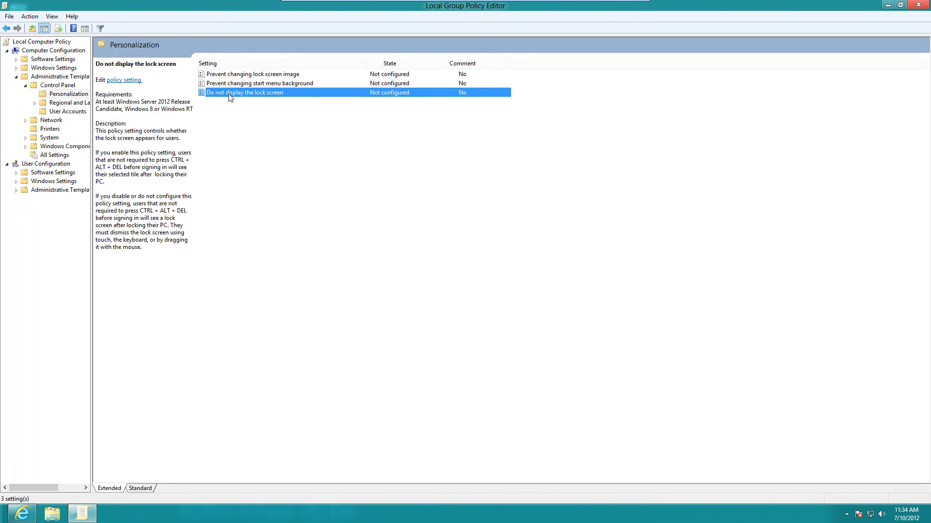
pyautogui.doubleClick(275, 97)
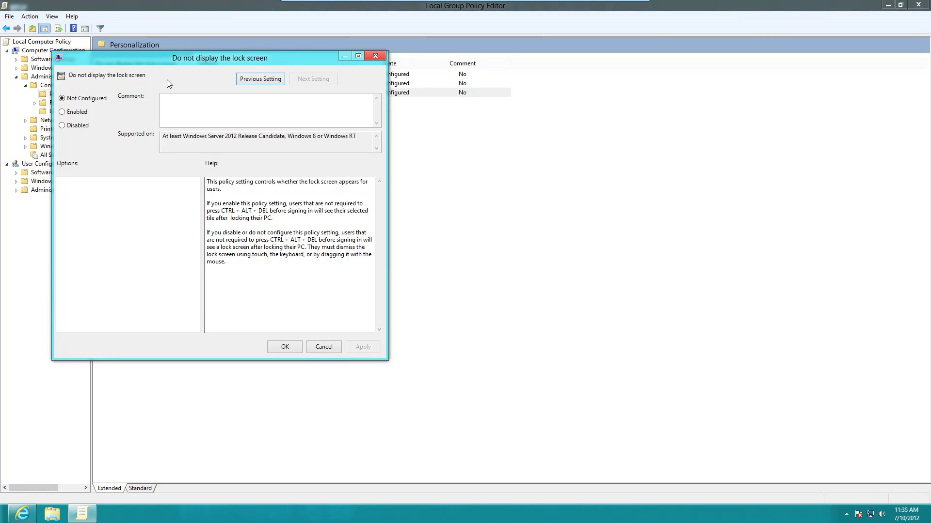
pyautogui.click(63, 112)
pyautogui.click(374, 349)
pyautogui.click(296, 347)
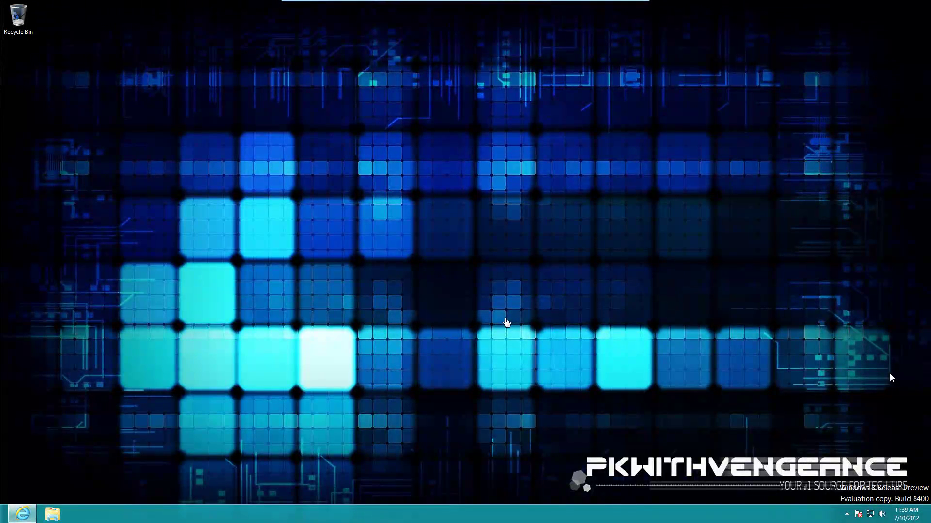
# Run netplwiz to open the User Accounts dialog and move it slightly away from the screen corner
pyautogui.press('super+r')
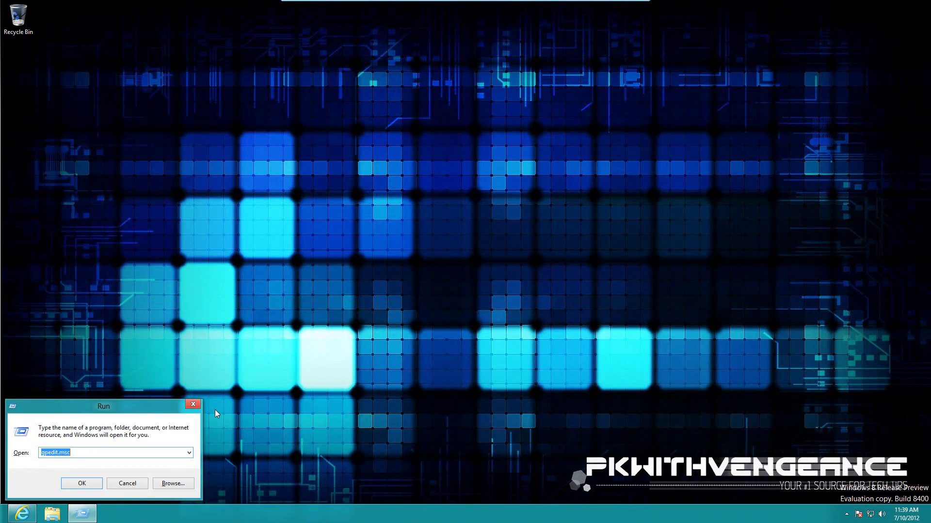
pyautogui.write('net')
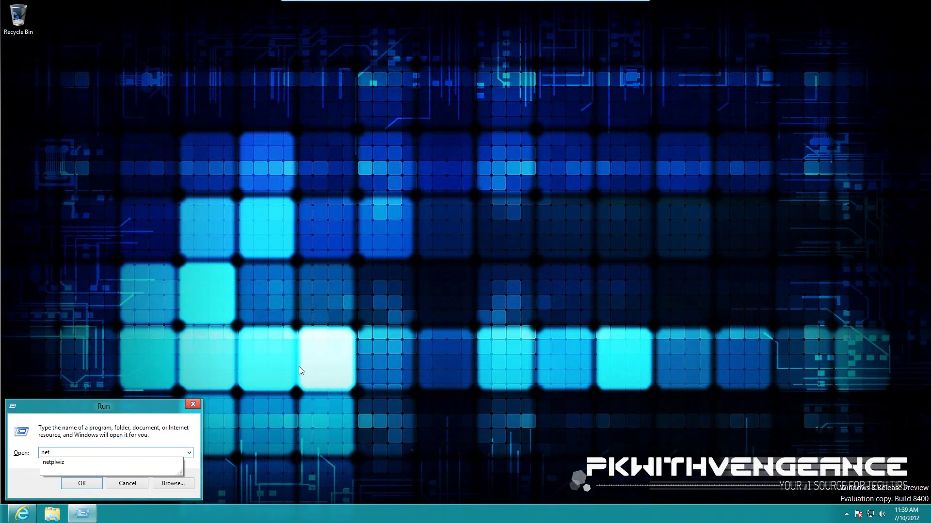
pyautogui.write('plwiz')
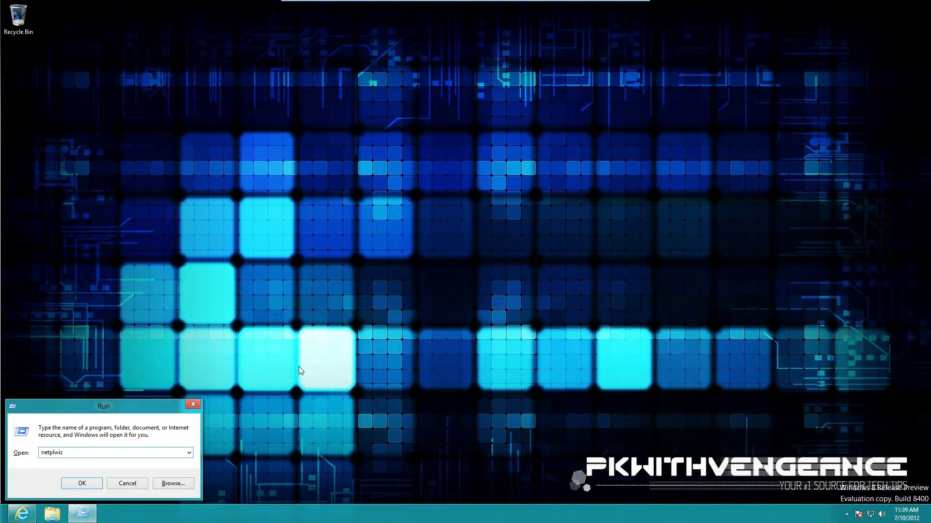
pyautogui.press('Return')
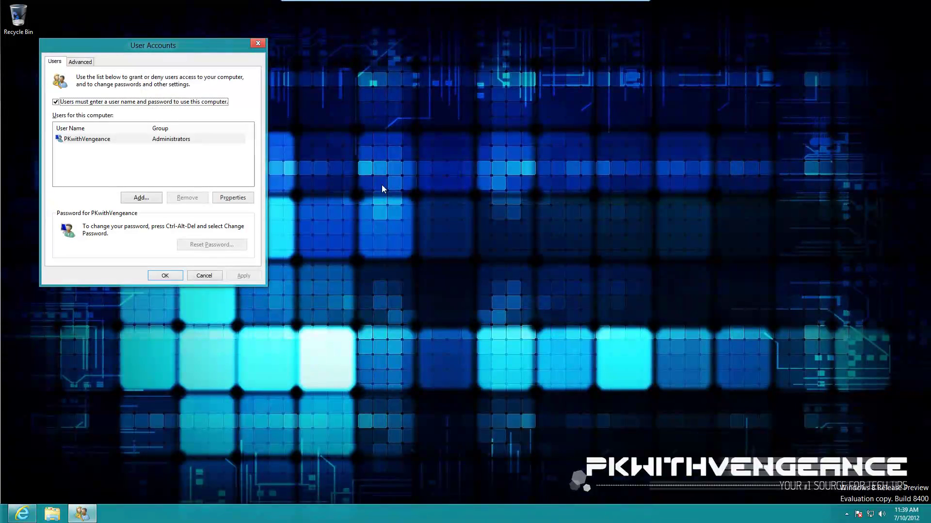
pyautogui.moveTo(103, 45); pyautogui.dragTo(149, 50)
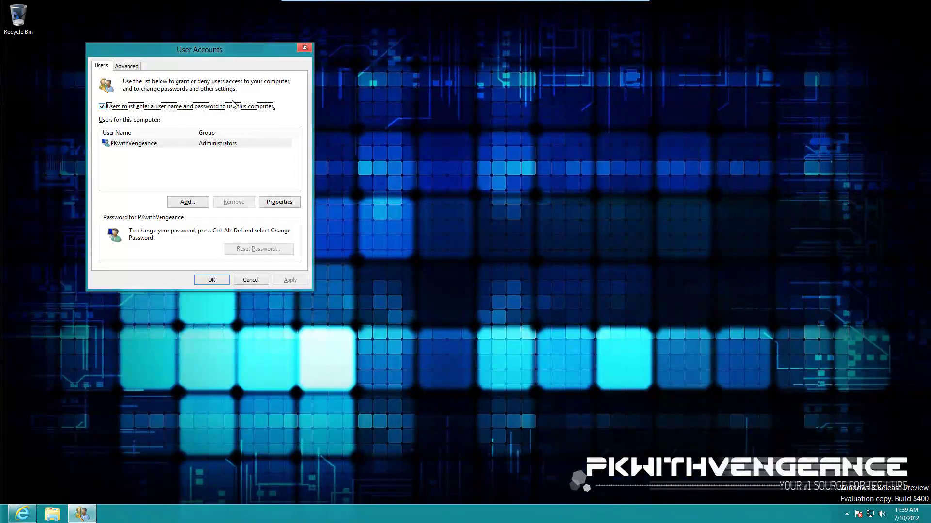
# Turn off the requirement to enter a user name and password, and accept automatic sign-in for the listed administrator account
pyautogui.click(103, 106)
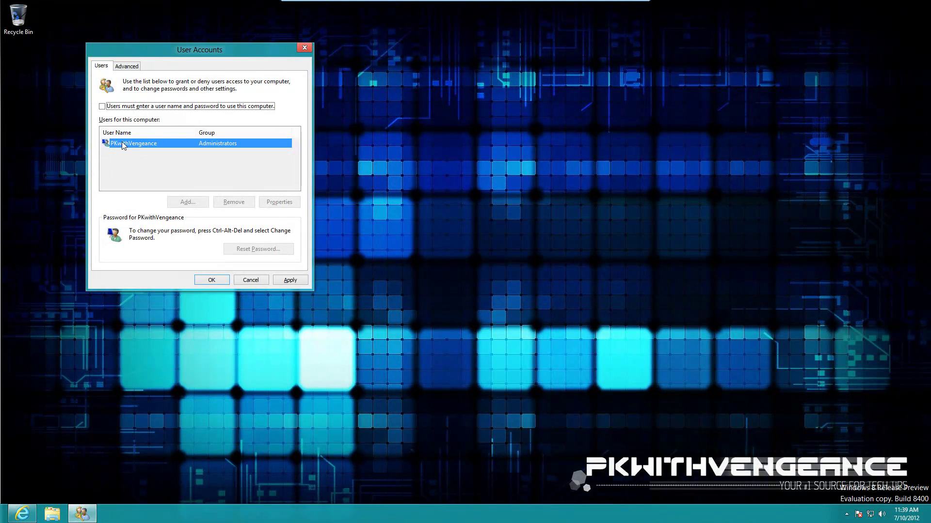
pyautogui.click(291, 282)
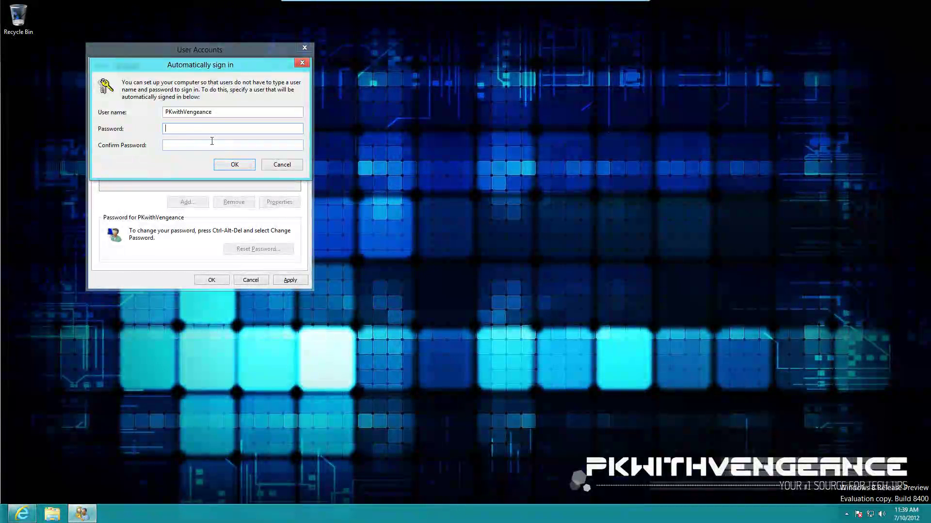
pyautogui.click(230, 166)
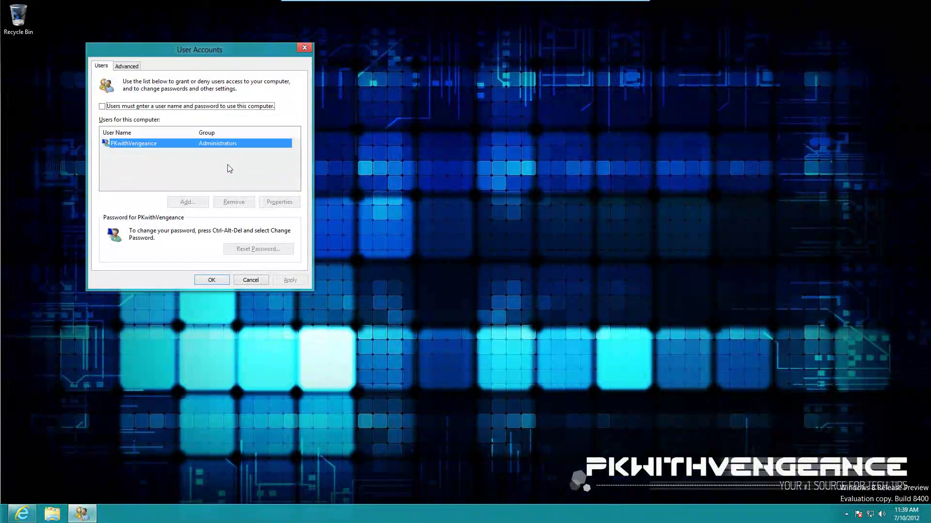
pyautogui.click(212, 280)
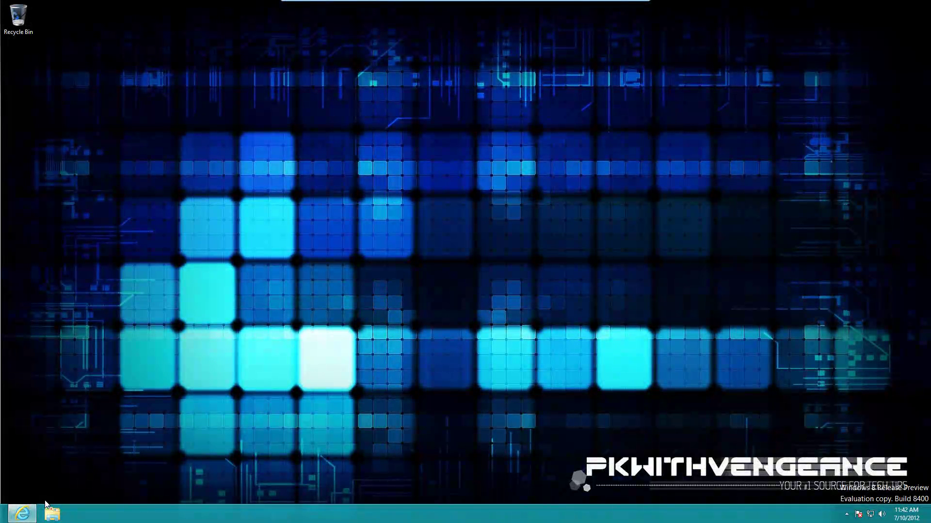
# Switch to Internet Explorer and locate the Start Menu download link on the ViStart page at lee-soft.com
pyautogui.moveTo(27, 499)
pyautogui.click(23, 514)
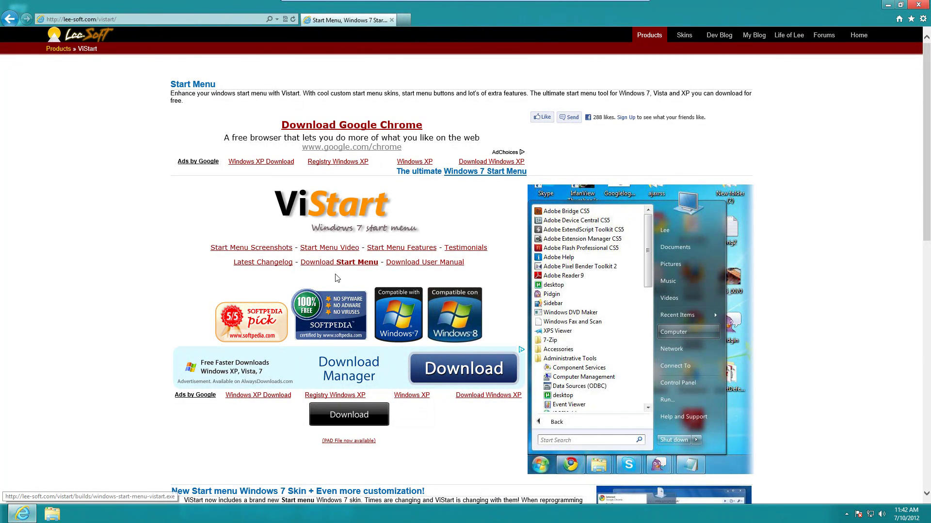
pyautogui.moveTo(380, 265); pyautogui.dragTo(320, 268)
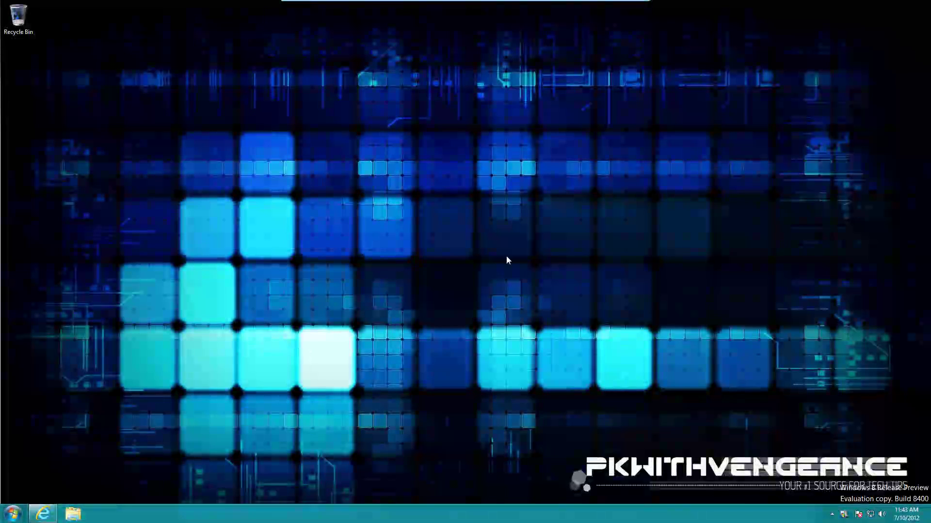
# View the commands offered by ViStart's hidden notification area icon and dismiss them
pyautogui.click(832, 513)
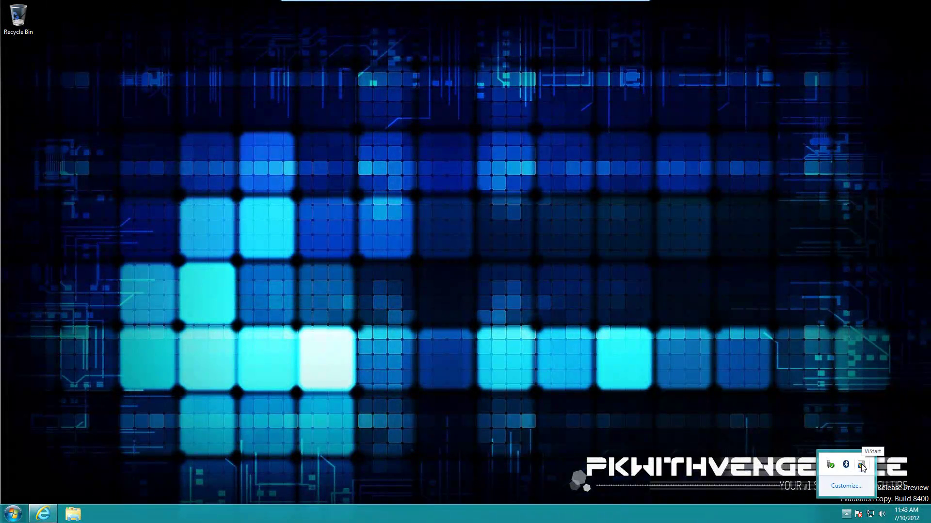
pyautogui.rightClick(861, 465)
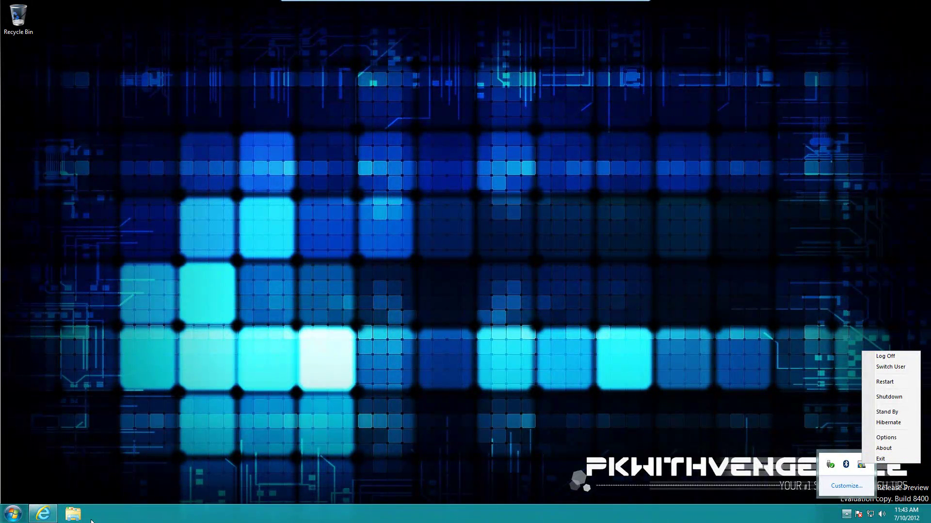
pyautogui.click(17, 514)
# Look through the ViStart start menu and its All Programs list, closing the menu when finished
pyautogui.click(17, 514)
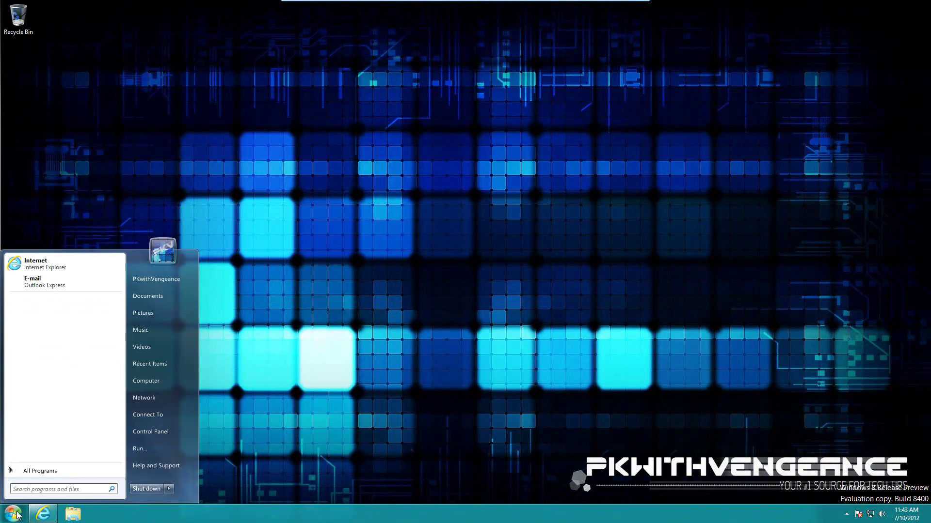
pyautogui.click(31, 473)
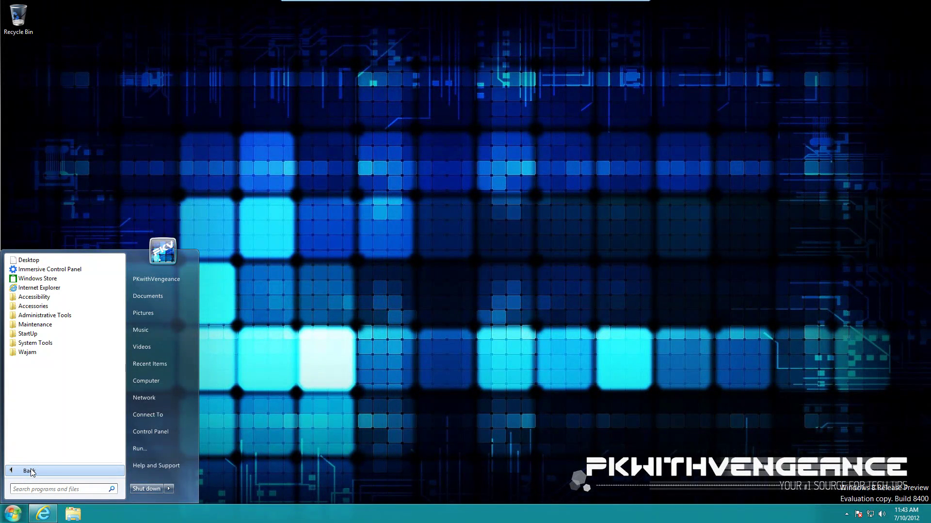
pyautogui.click(32, 473)
pyautogui.click(32, 473)
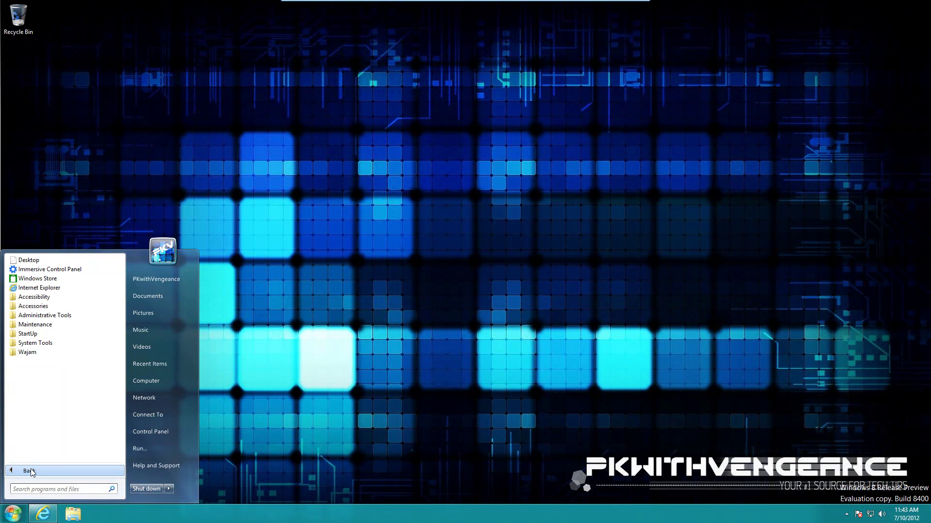
pyautogui.click(264, 355)
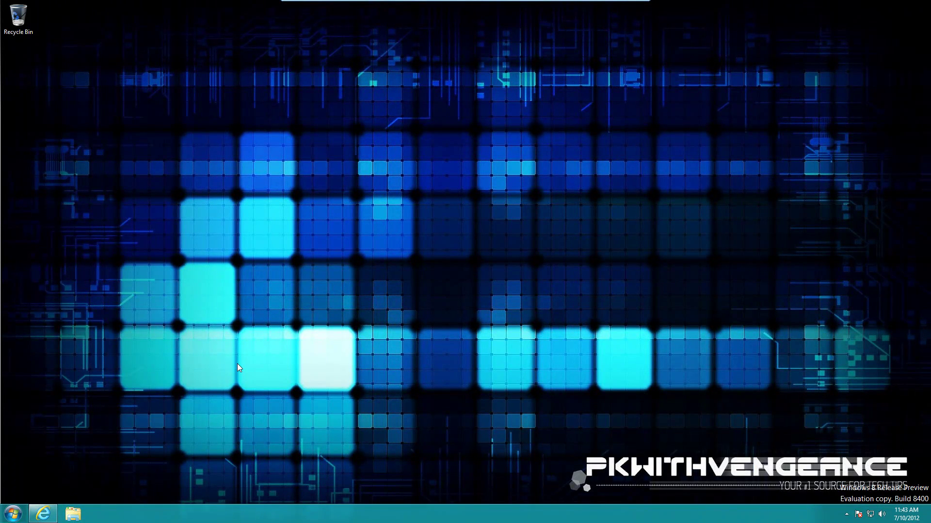
pyautogui.press('super')
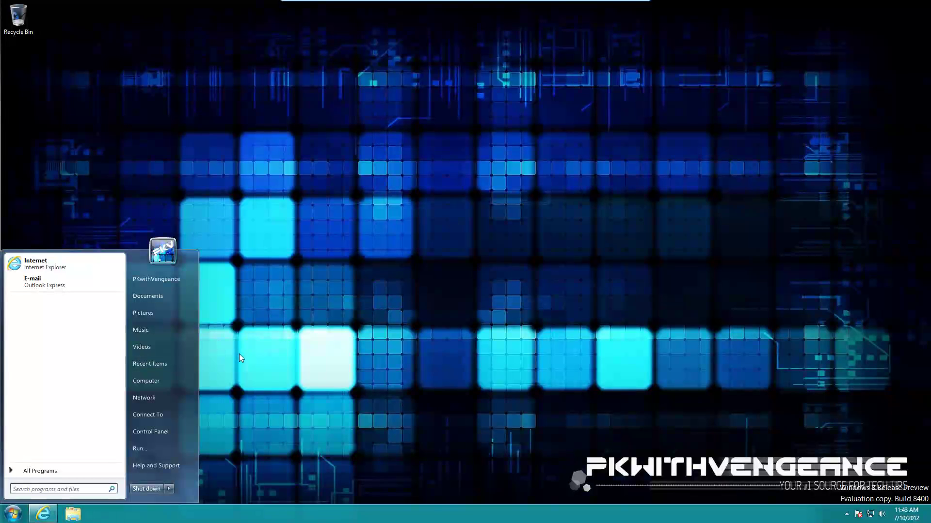
pyautogui.click(226, 370)
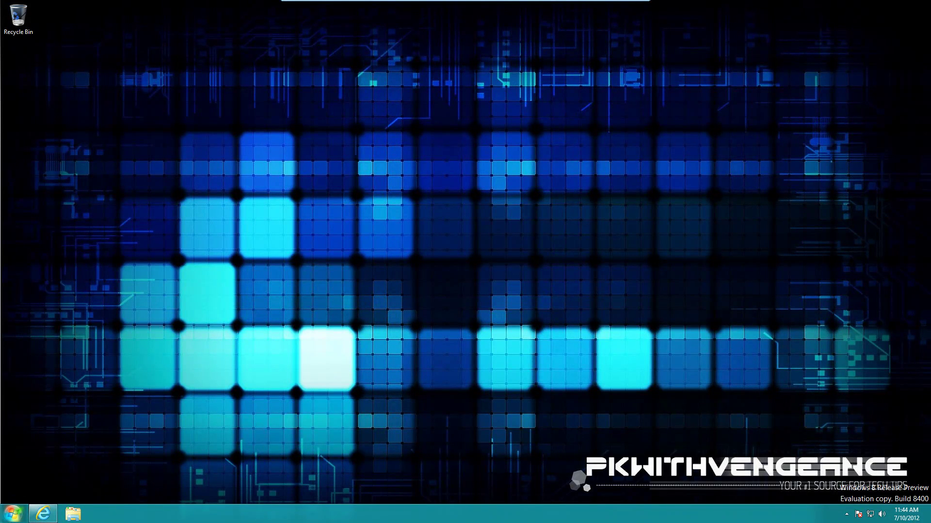
# Switch from the desktop to the Windows 8 Start screen and launch the Travel app
pyautogui.moveTo(1, 522)
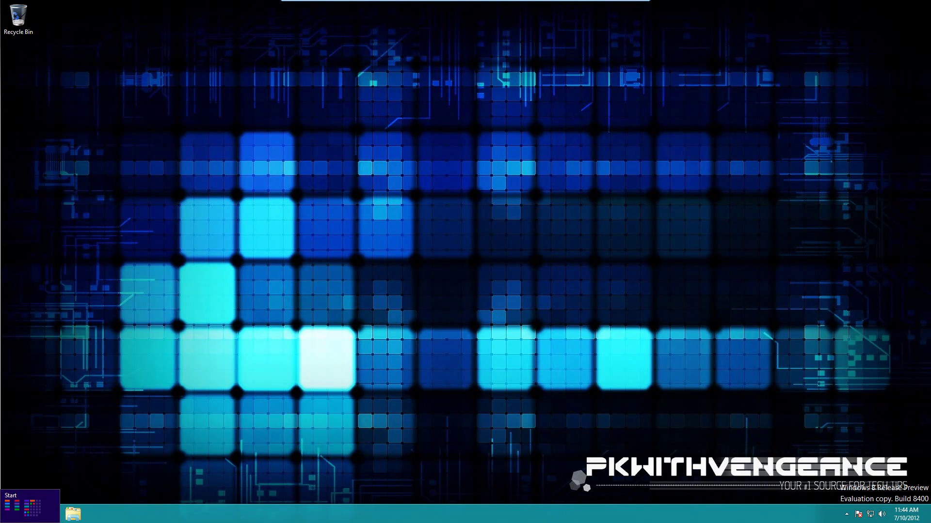
pyautogui.click(3, 519)
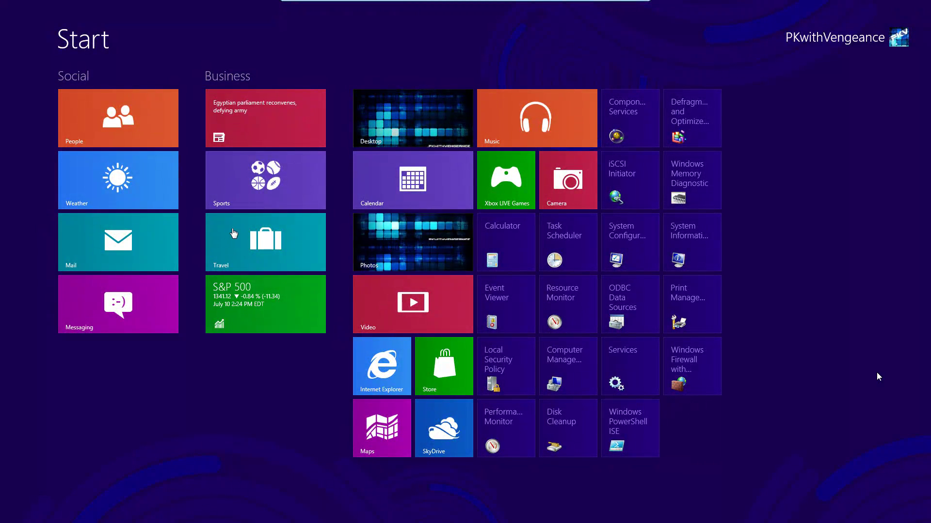
pyautogui.click(232, 232)
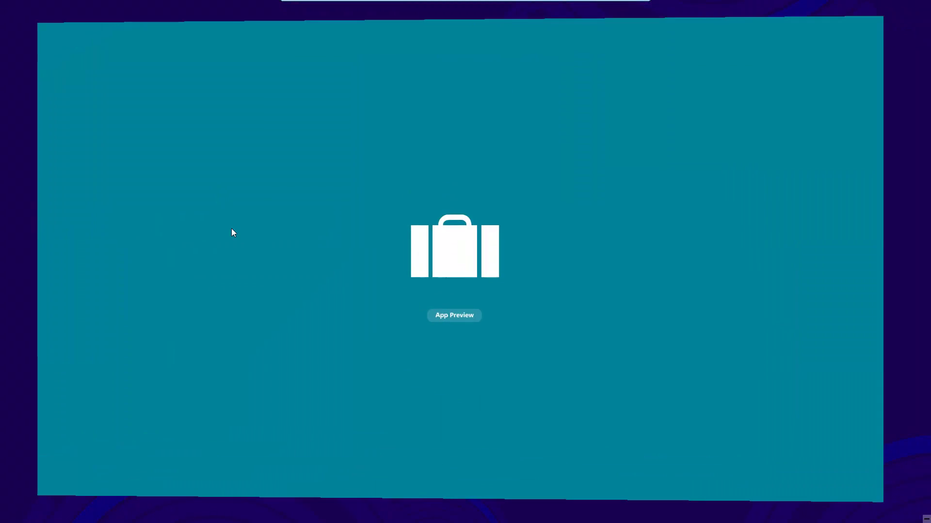
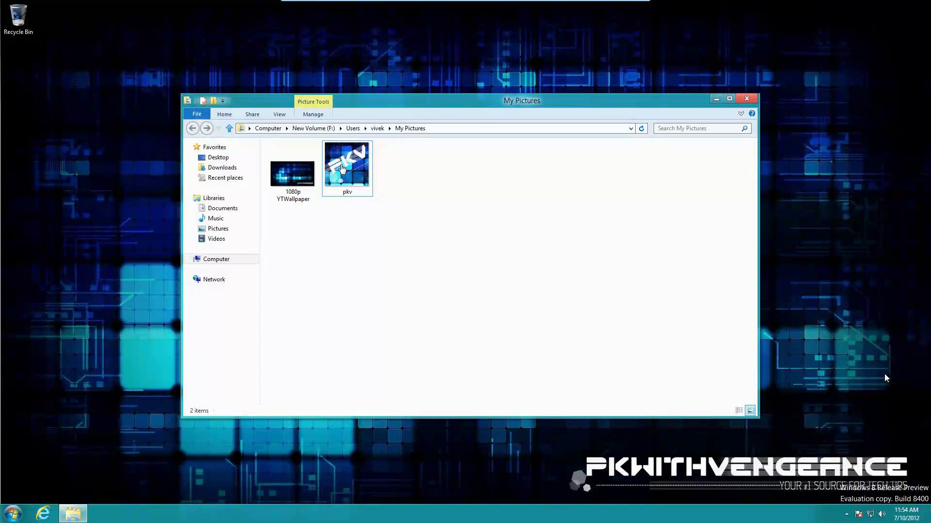
# Open the pkv picture from the My Pictures folder in its default app, and return to the desktop
pyautogui.click(338, 168)
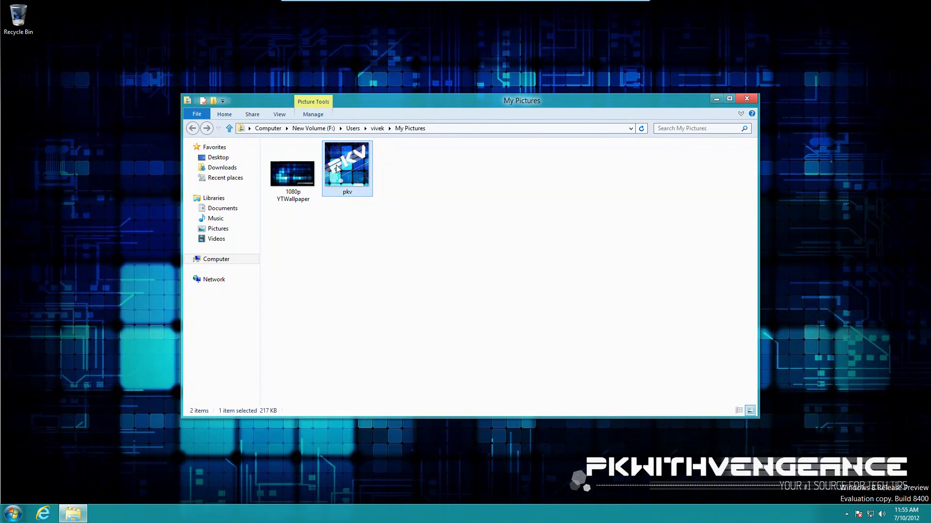
pyautogui.doubleClick(338, 168)
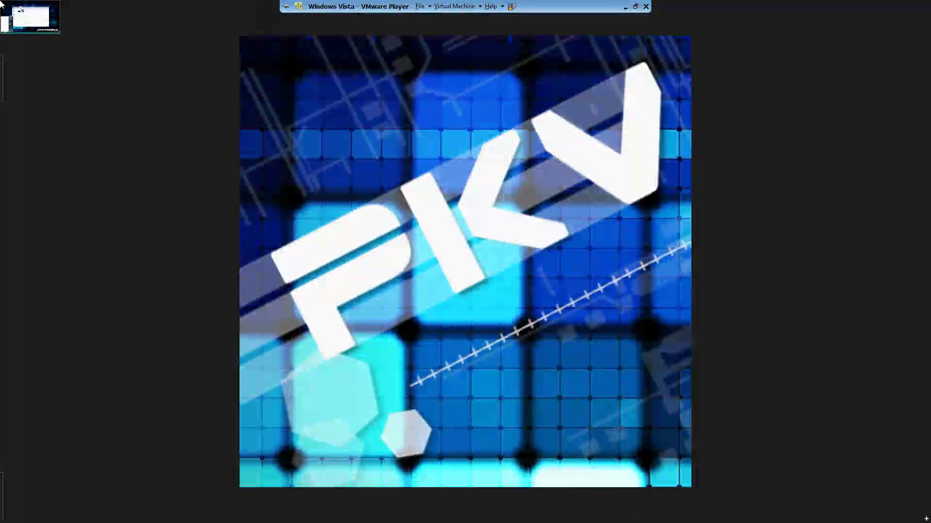
pyautogui.click(4, 10)
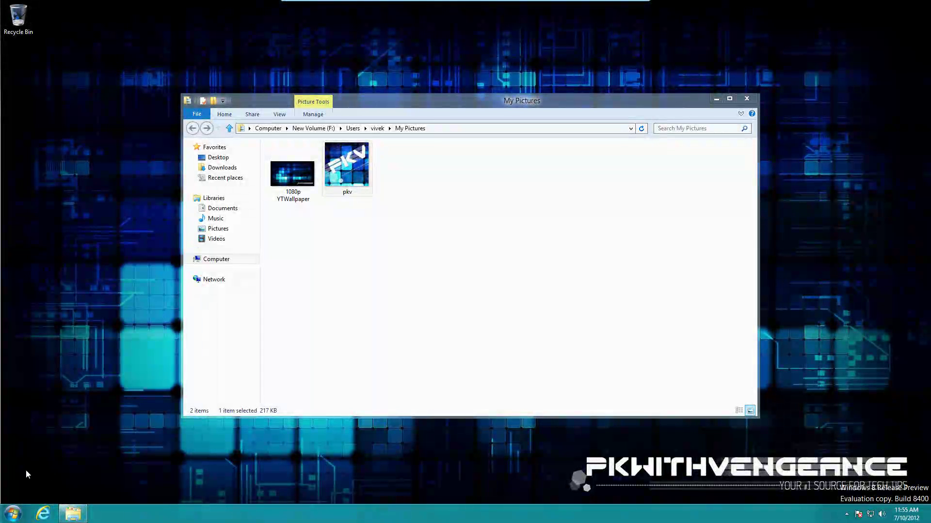
# Open the Control Panel page for setting your default programs, under Programs and Default Programs
pyautogui.moveTo(1, 522)
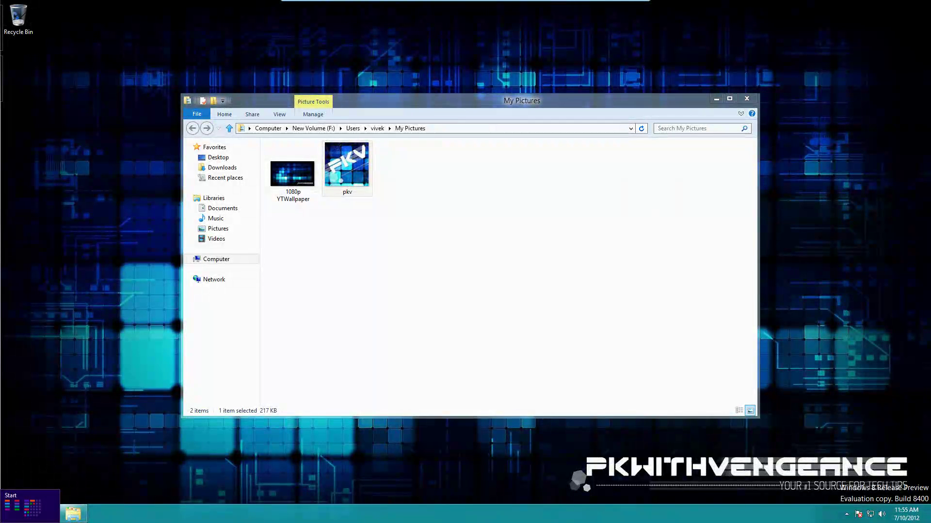
pyautogui.rightClick(8, 520)
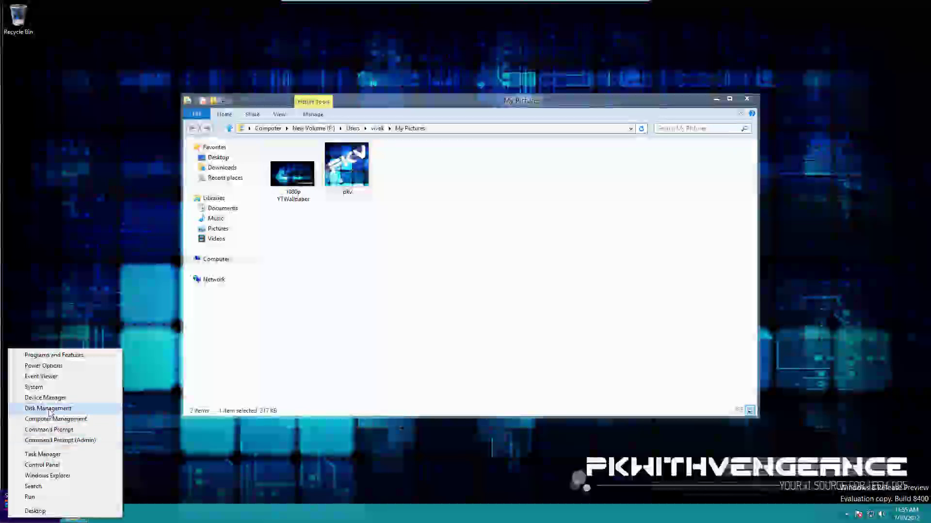
pyautogui.click(44, 467)
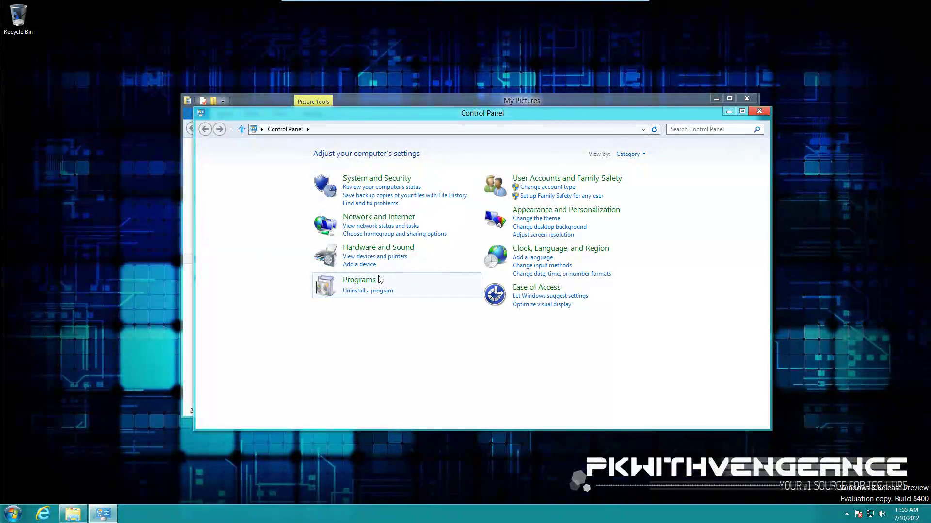
pyautogui.click(360, 284)
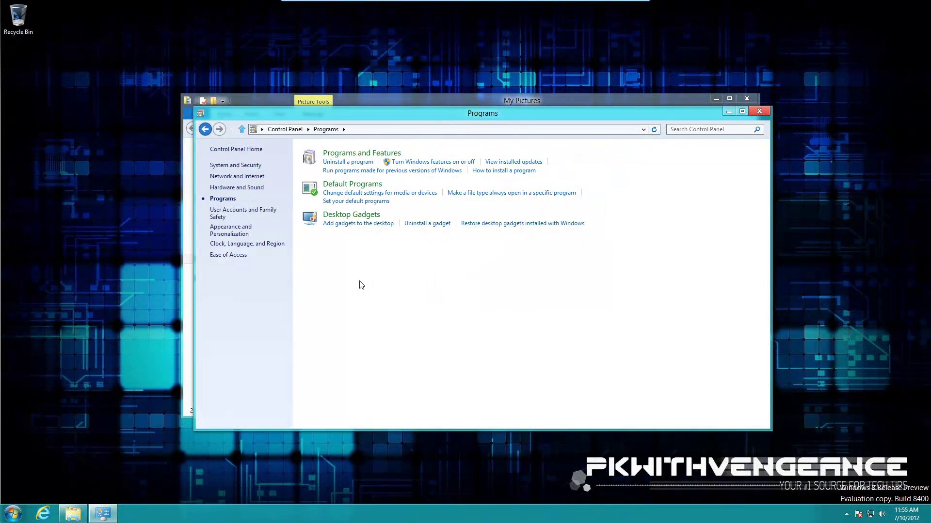
pyautogui.click(357, 185)
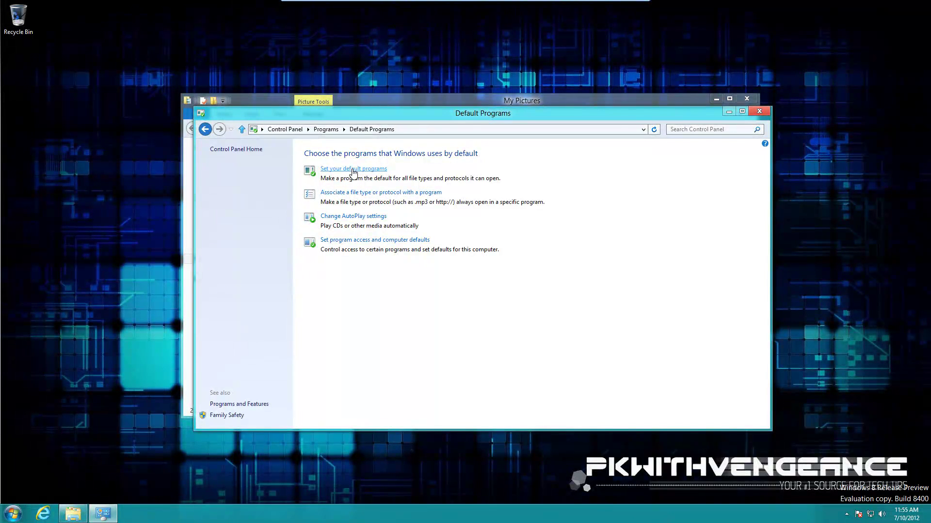
pyautogui.click(352, 169)
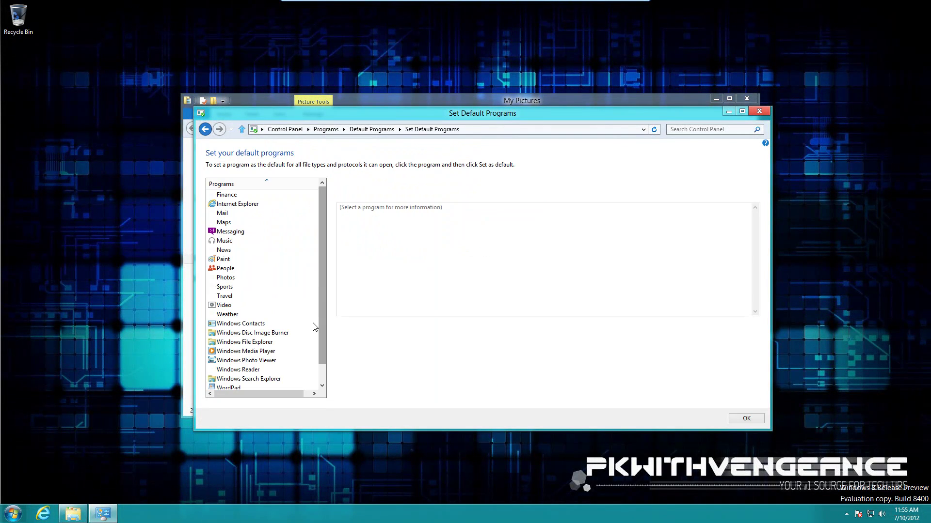
# Set Windows Photo Viewer as the default for all the file types it can open and confirm
pyautogui.click(250, 363)
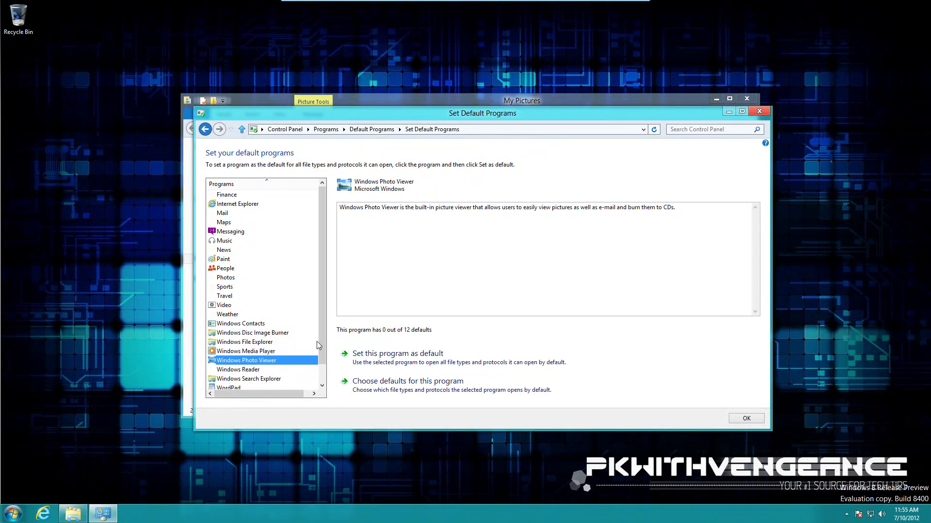
pyautogui.click(390, 359)
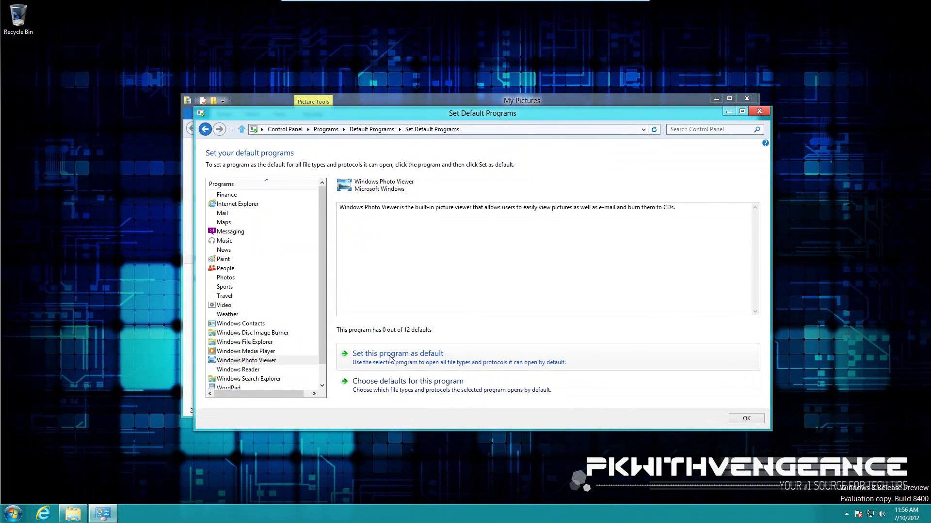
pyautogui.click(745, 419)
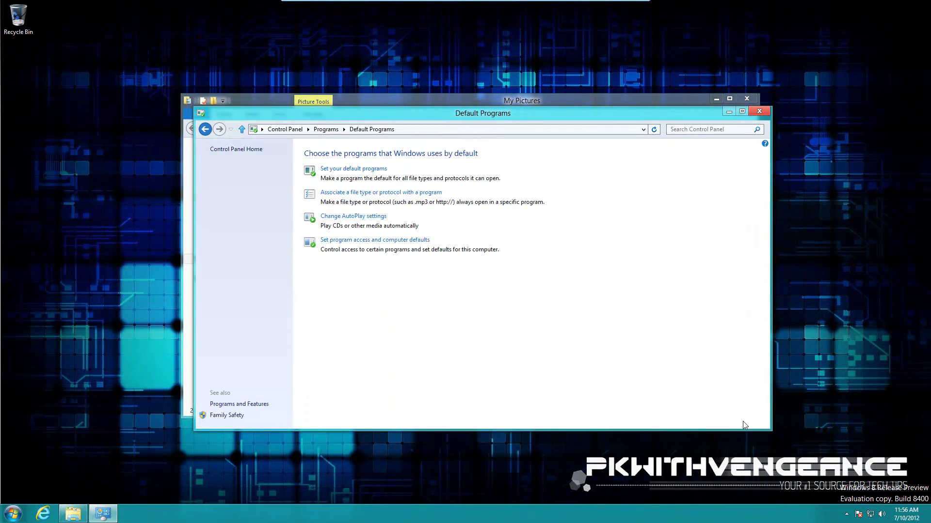
# Return to the My Pictures folder and open the pkv picture again to check which program displays it
pyautogui.click(559, 100)
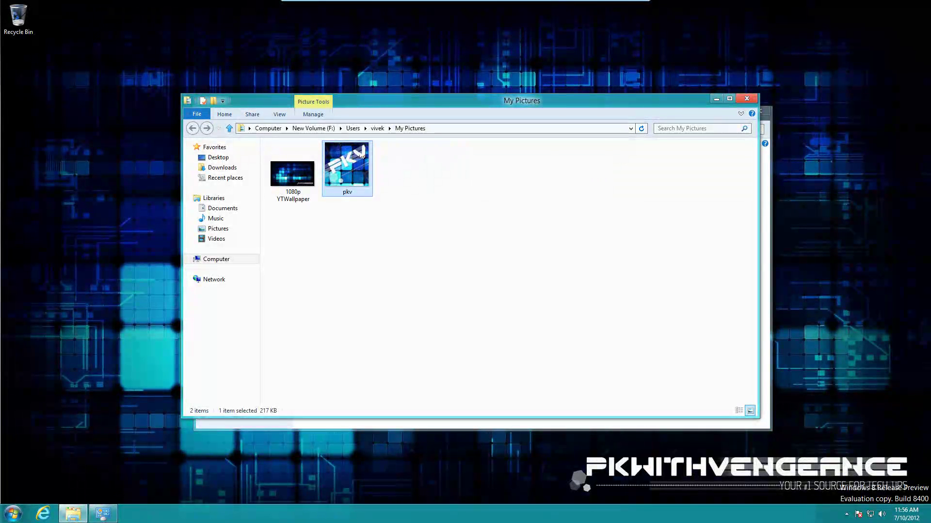
pyautogui.moveTo(352, 182)
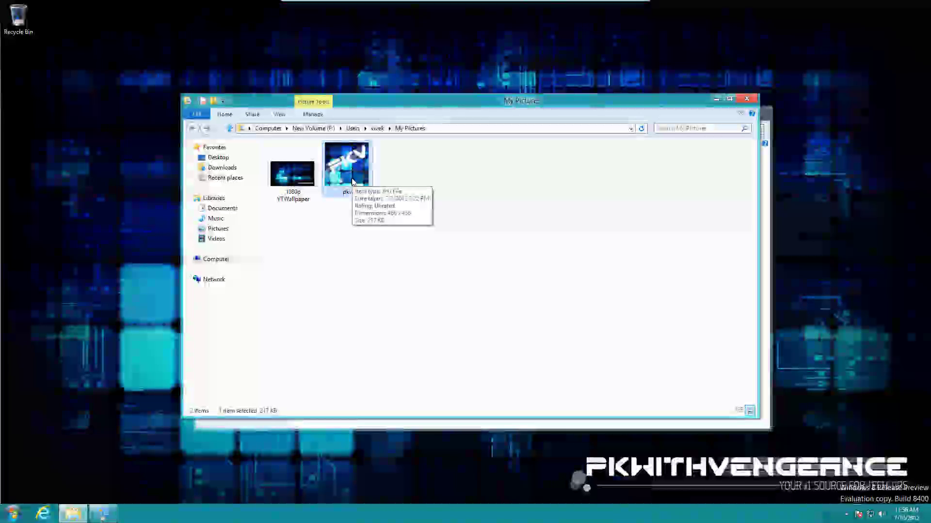
pyautogui.doubleClick(352, 182)
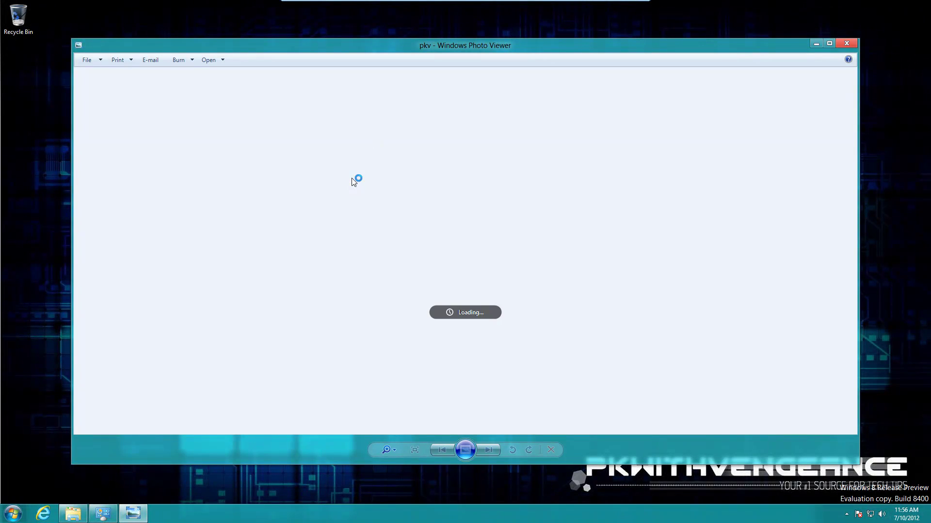